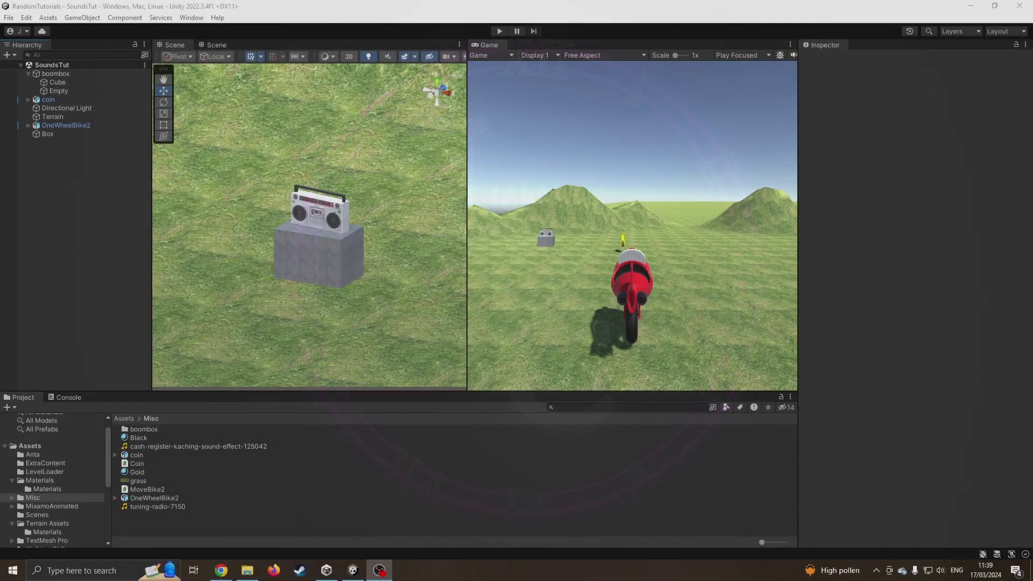
# - Bring up the Package Manager from the Window menu
pyautogui.click(379, 570)
pyautogui.moveTo(869, 31)
pyautogui.mouseDown()
pyautogui.moveTo(618, 61)
pyautogui.moveTo(1020, 97)
pyautogui.mouseUp()
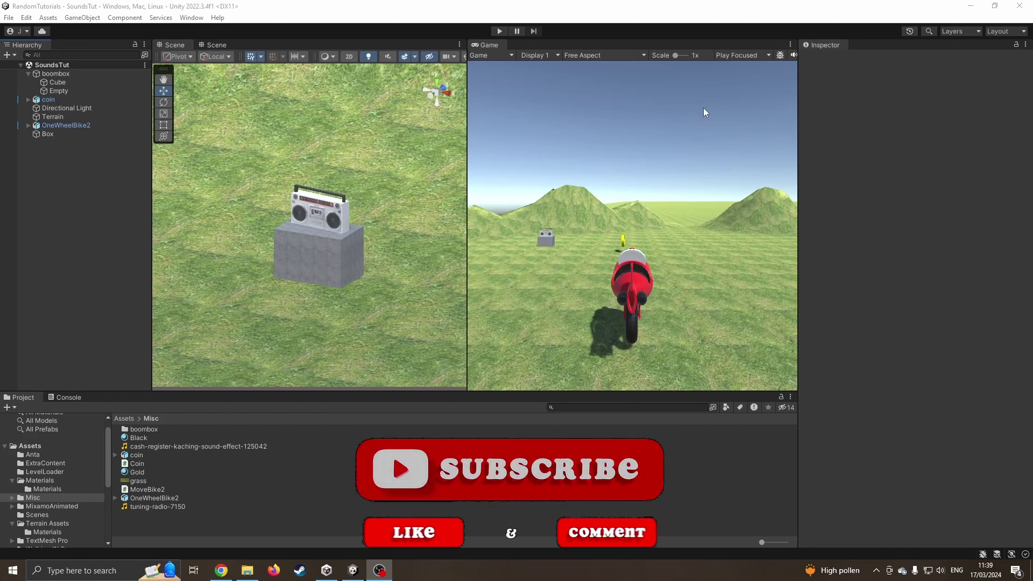
pyautogui.click(192, 17)
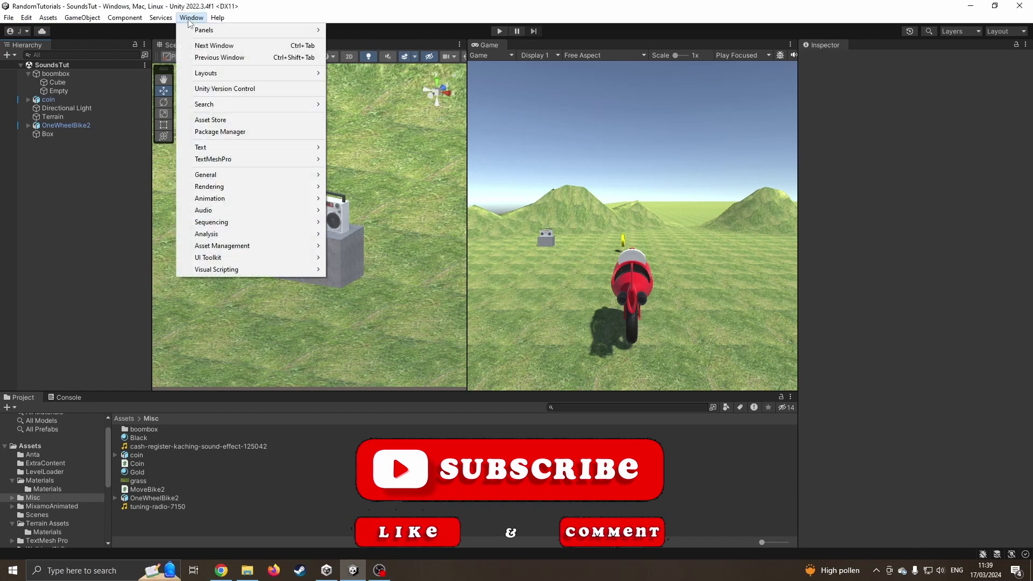
pyautogui.click(257, 133)
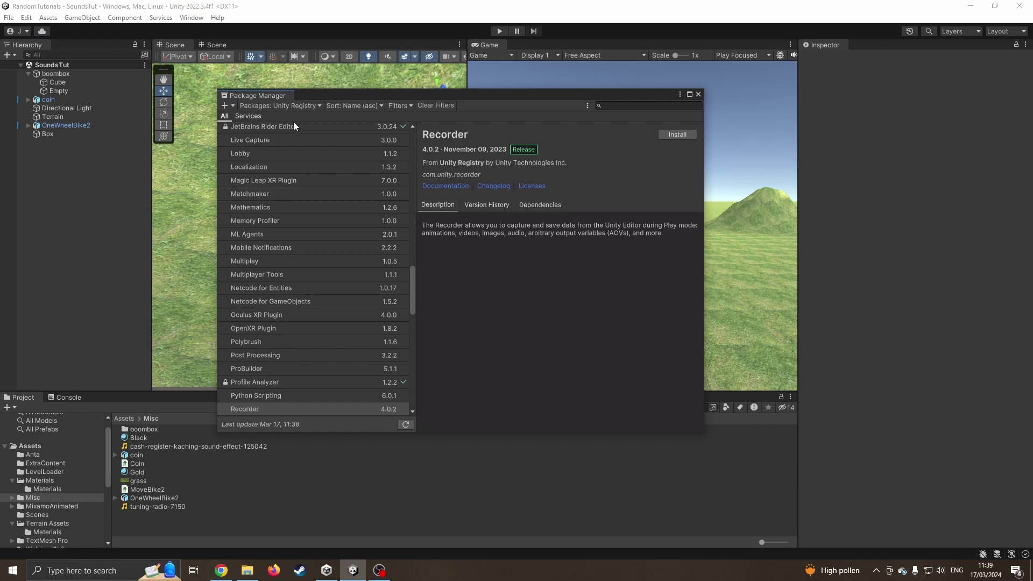
# - Search the Unity Registry for 'recorder' and install the Recorder package 4.0.2
pyautogui.click(291, 106)
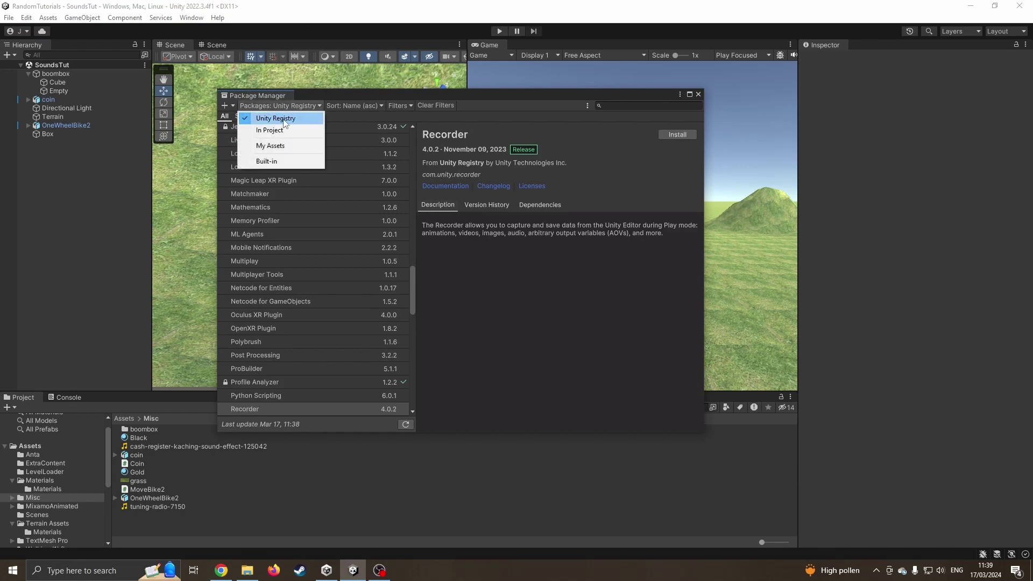
pyautogui.click(611, 105)
pyautogui.write('recorder')
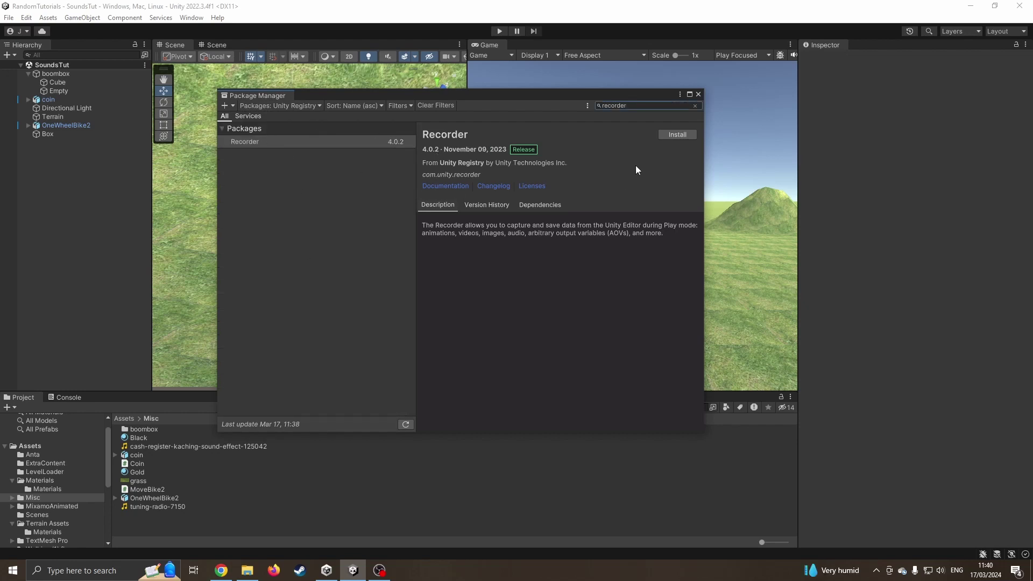
pyautogui.click(678, 136)
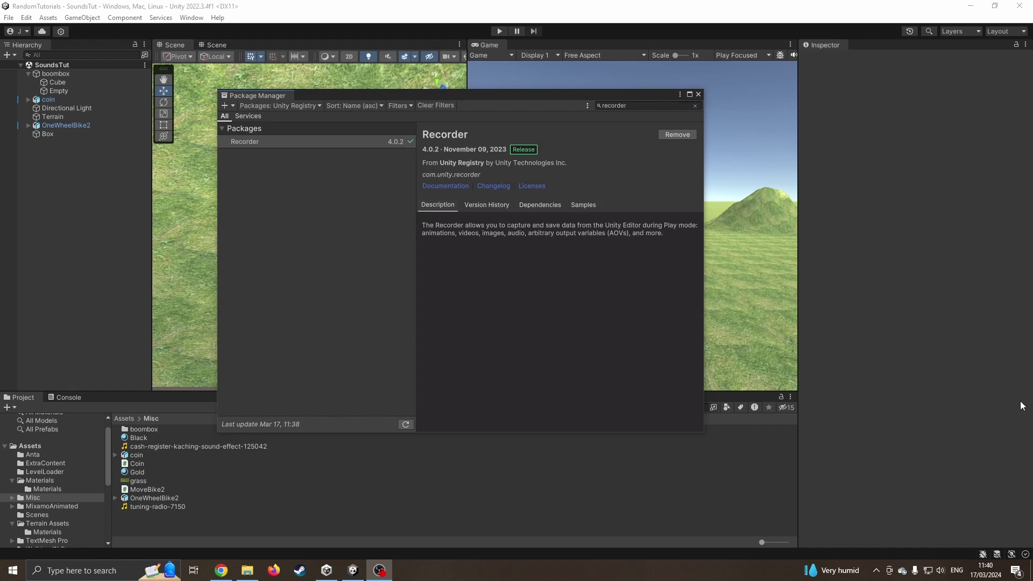
# - Close Package Manager, bring up the Recorder window and dock it beside the Inspector
pyautogui.click(697, 93)
pyautogui.click(196, 20)
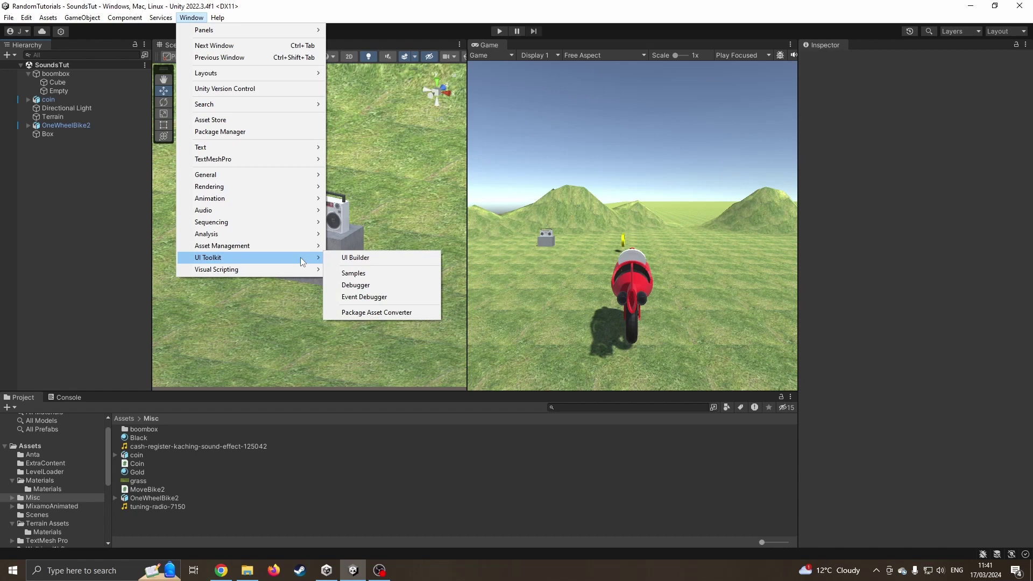
pyautogui.moveTo(243, 175)
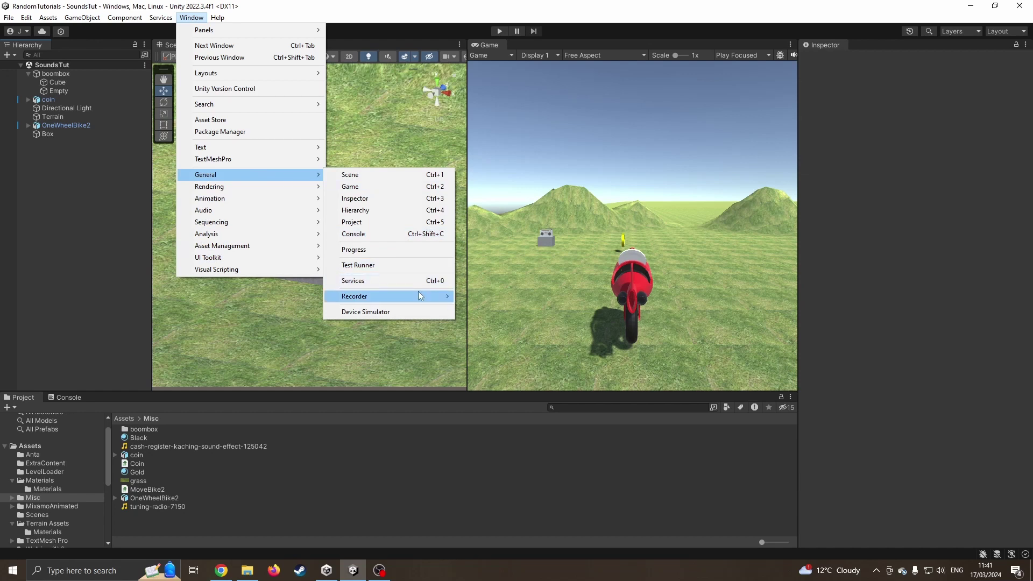
pyautogui.moveTo(387, 296)
pyautogui.click(511, 299)
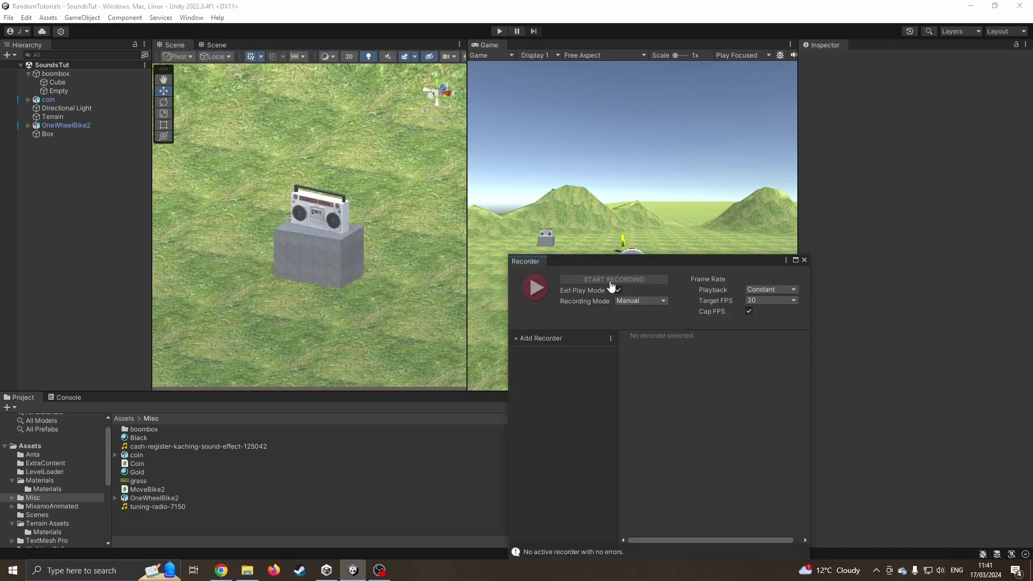
pyautogui.moveTo(530, 263); pyautogui.dragTo(854, 53)
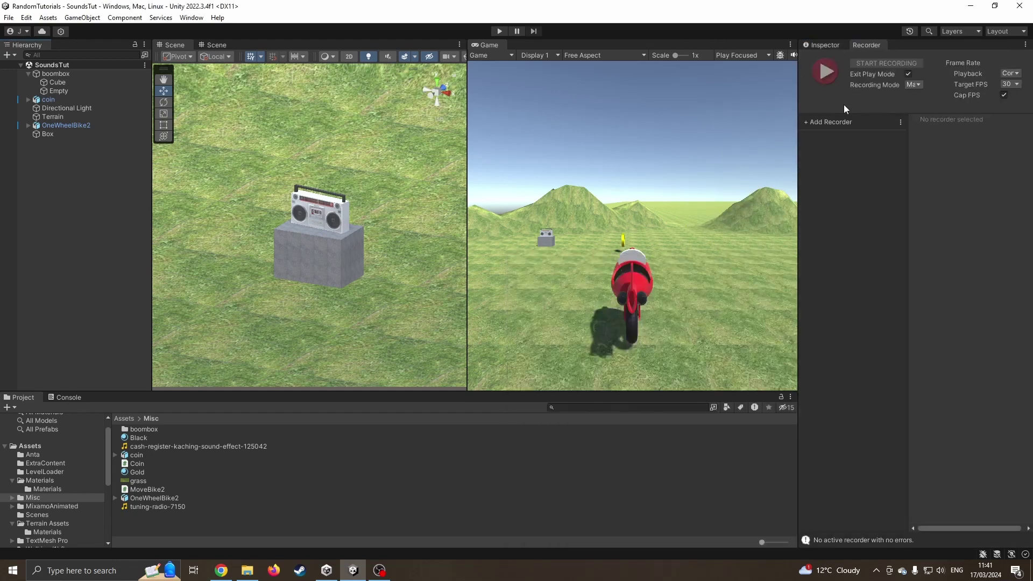
# - Add a Movie recorder to the Recorder list and widen the Recorder panel
pyautogui.click(860, 44)
pyautogui.click(823, 120)
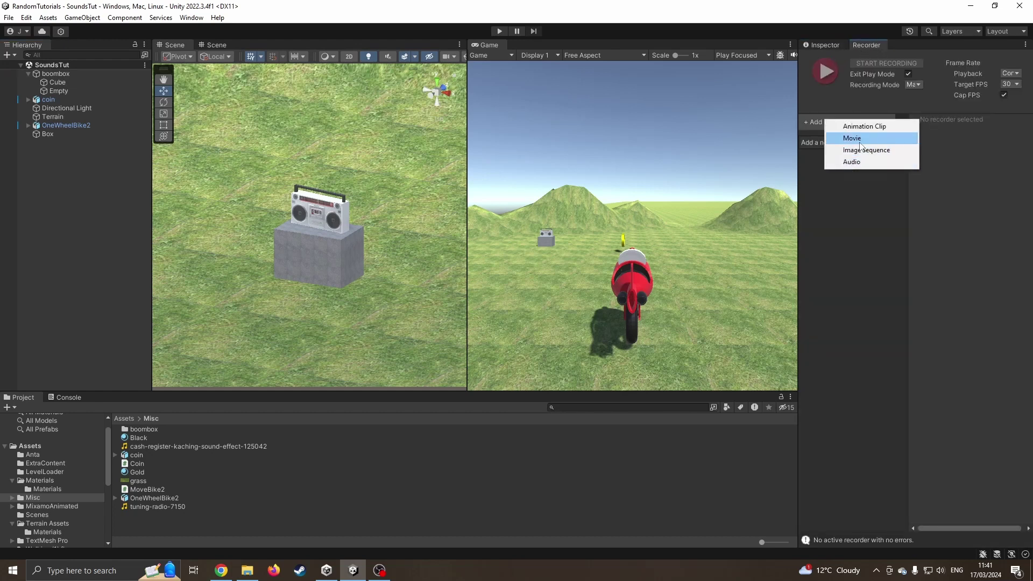
pyautogui.click(855, 139)
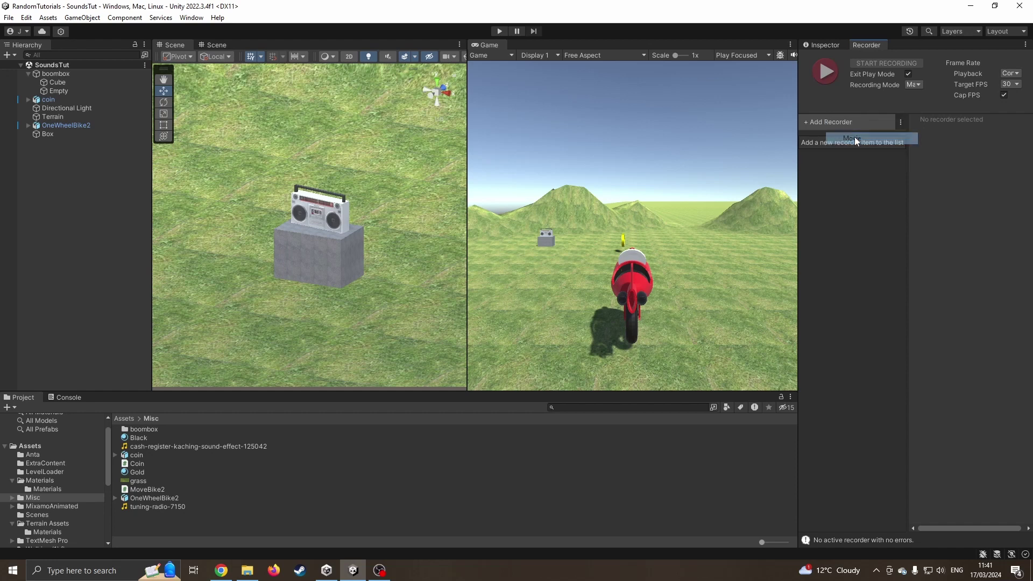
pyautogui.moveTo(797, 189); pyautogui.dragTo(657, 189)
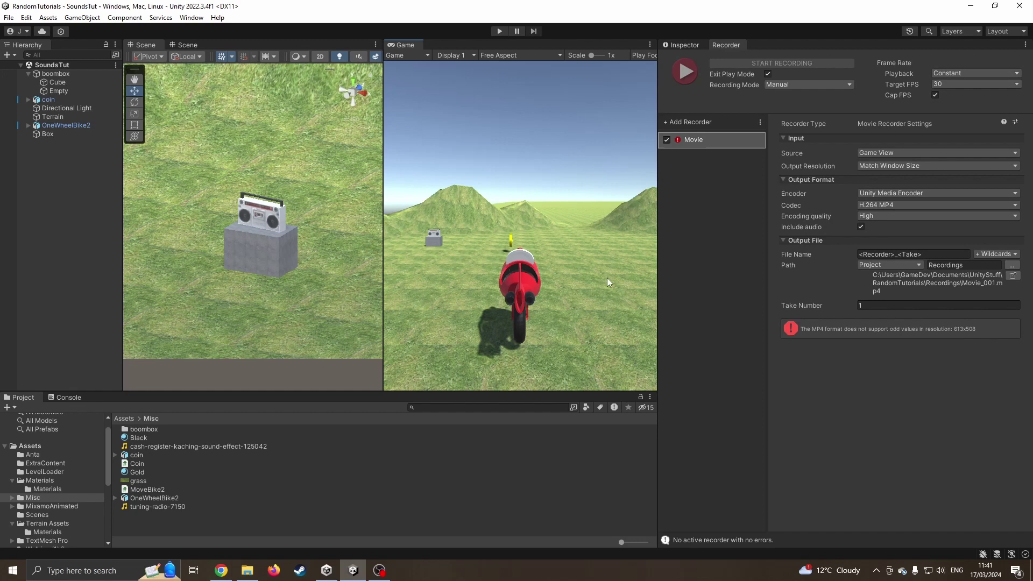
# - Widen the Game view and select the whole output File Name for editing
pyautogui.moveTo(382, 217)
pyautogui.mouseDown()
pyautogui.moveTo(334, 207)
pyautogui.moveTo(349, 214)
pyautogui.mouseUp()
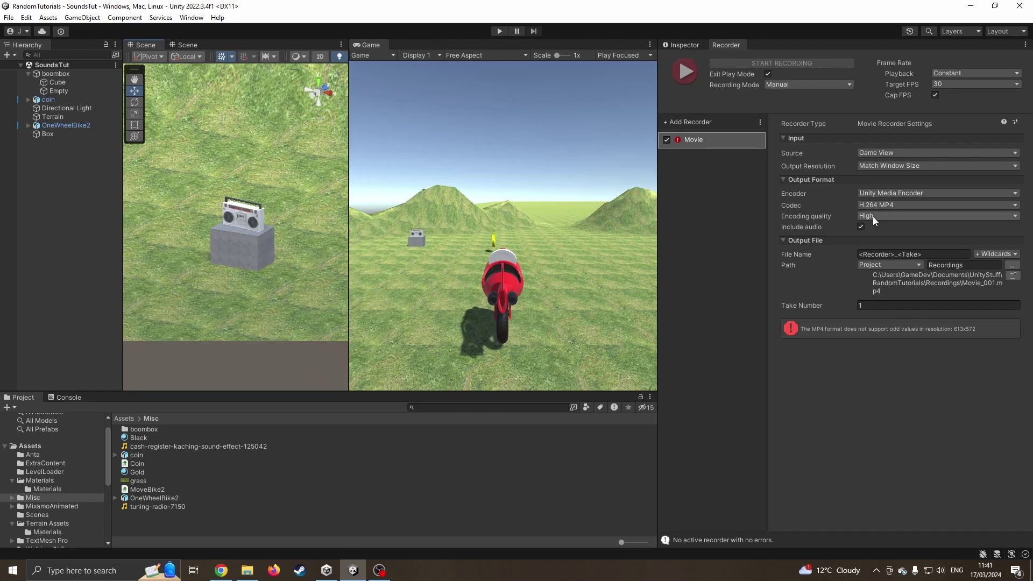
pyautogui.click(894, 257)
pyautogui.click(930, 255)
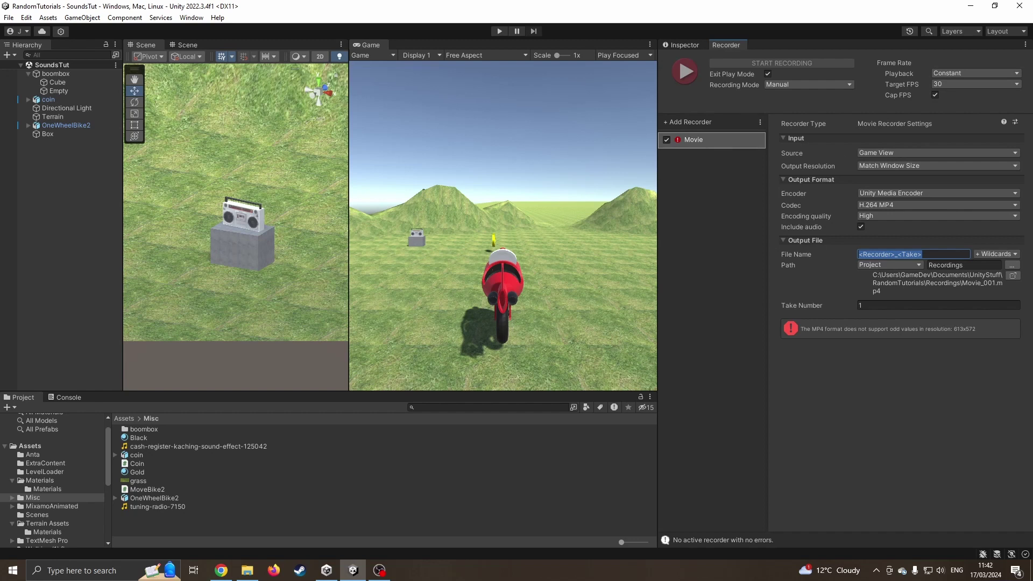
# - Switch the Game view to 16:9 aspect, resize it, and reach its resolution options
pyautogui.moveTo(348, 242); pyautogui.dragTo(391, 242)
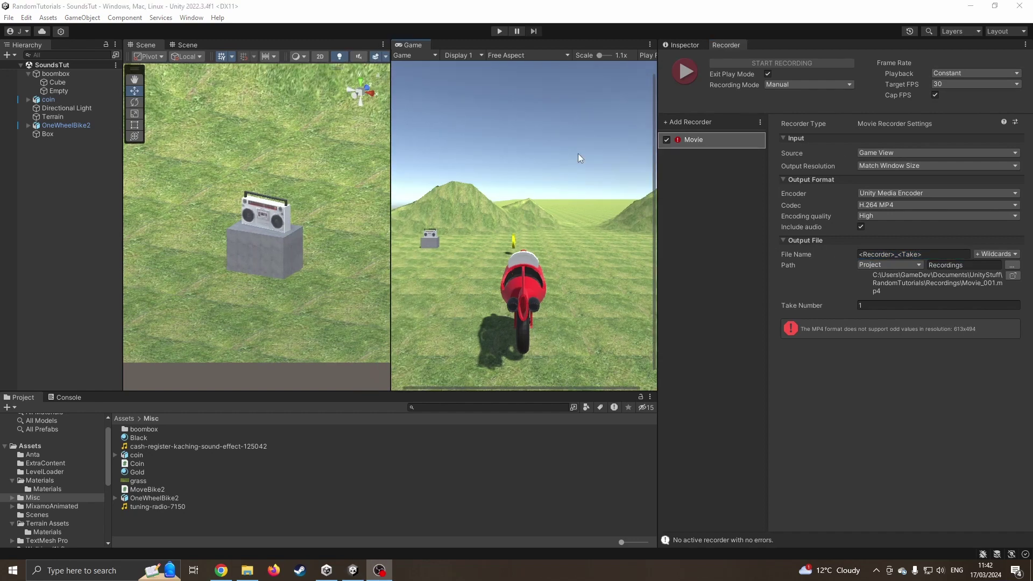
pyautogui.click(501, 54)
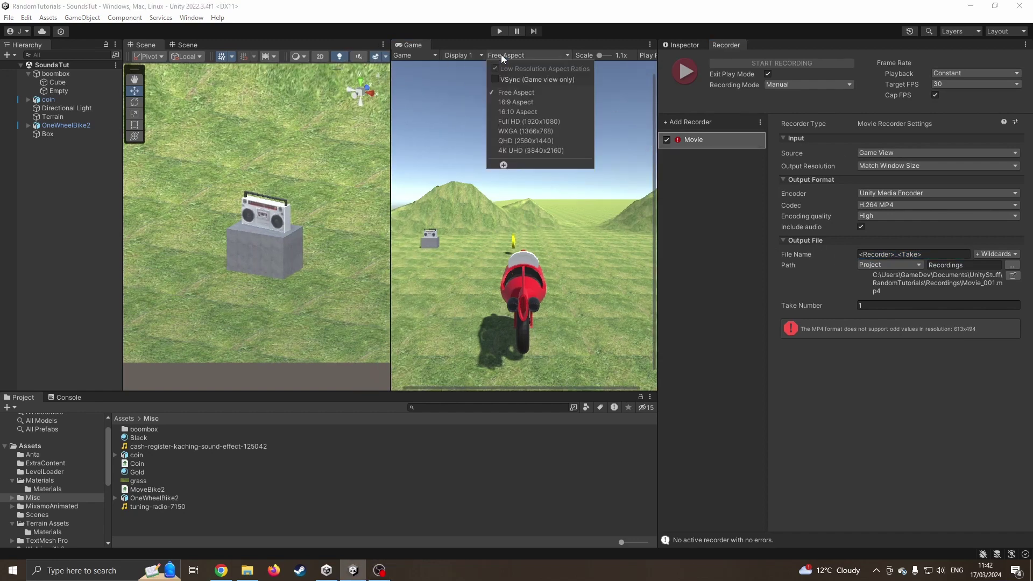
pyautogui.click(524, 102)
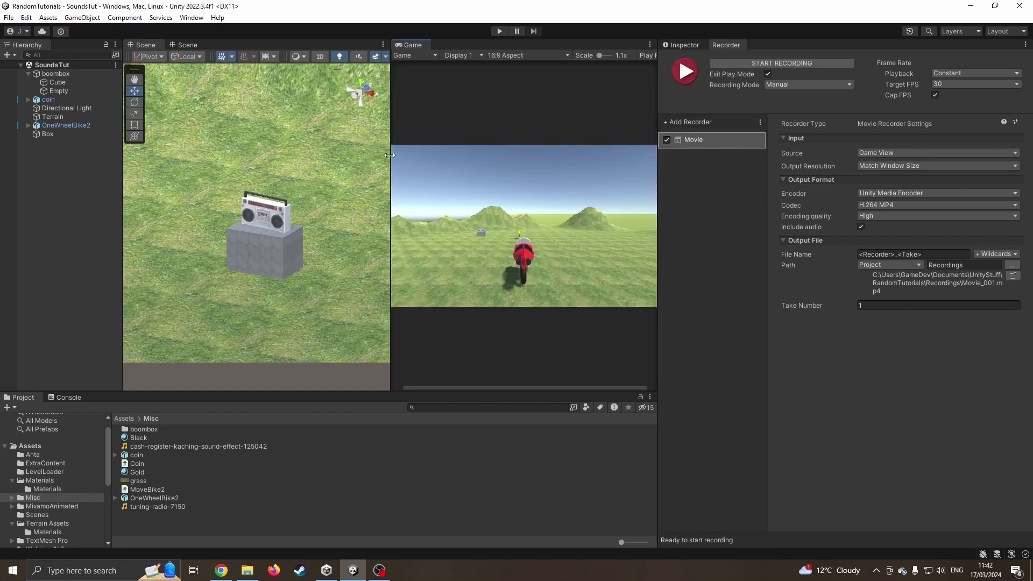
pyautogui.moveTo(389, 154); pyautogui.dragTo(271, 155)
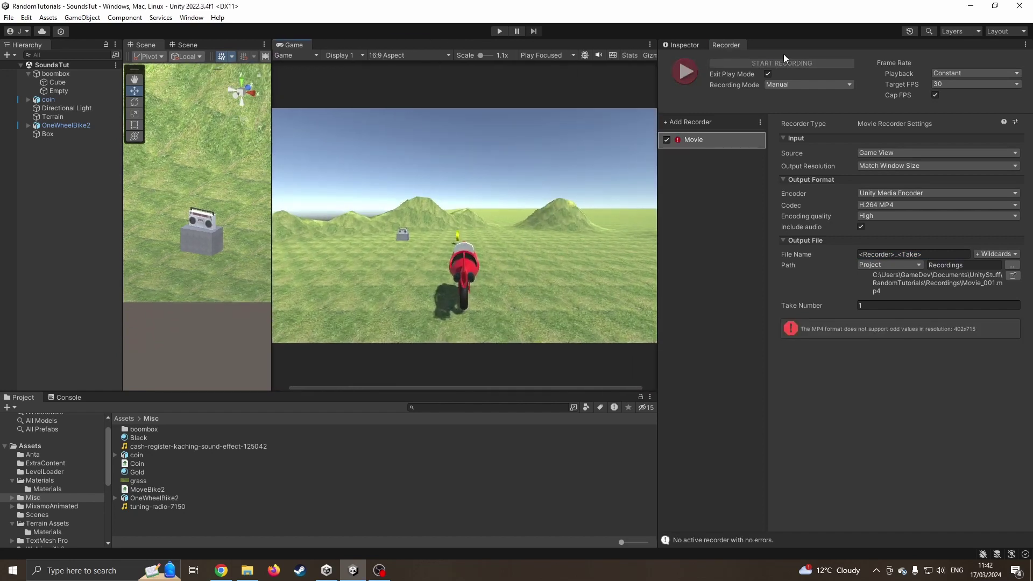
pyautogui.click(687, 75)
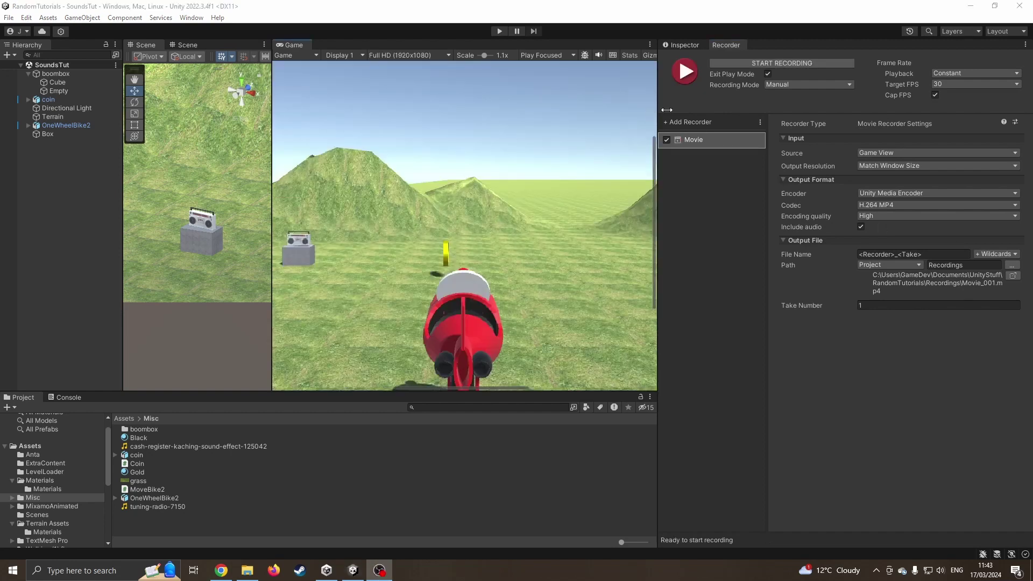
pyautogui.click(385, 55)
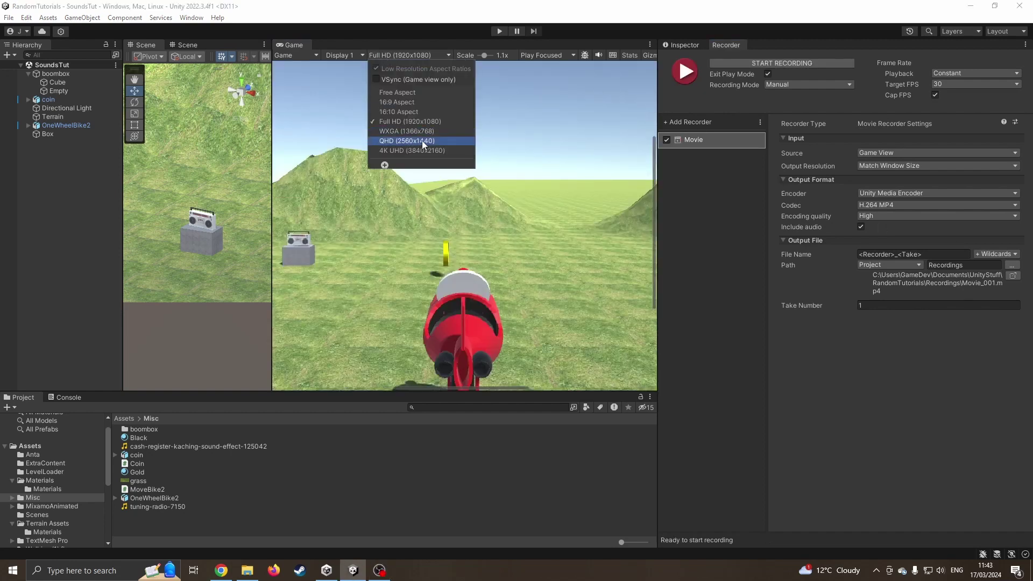
# - Start recording the gameplay, play a stretch, then stop recording
pyautogui.click(685, 73)
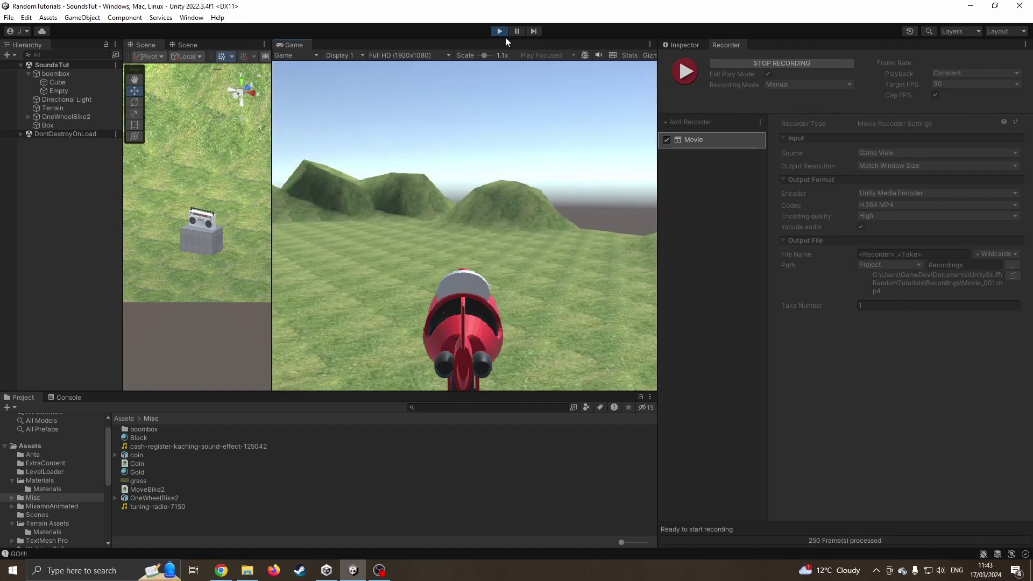
pyautogui.click(685, 72)
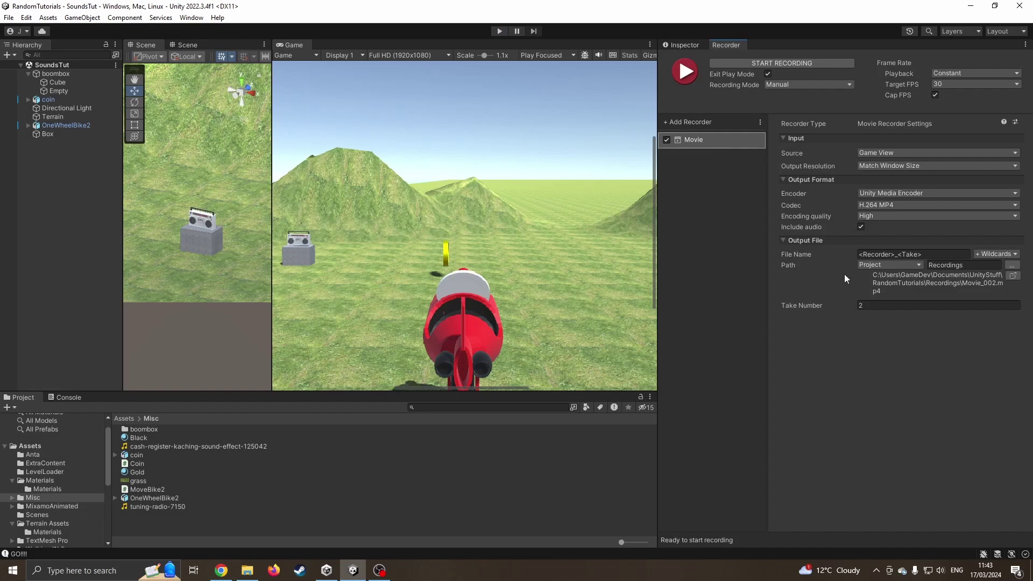
# - Reveal the project's Assets in File Explorer via a folder's Show in Explorer
pyautogui.click(124, 418)
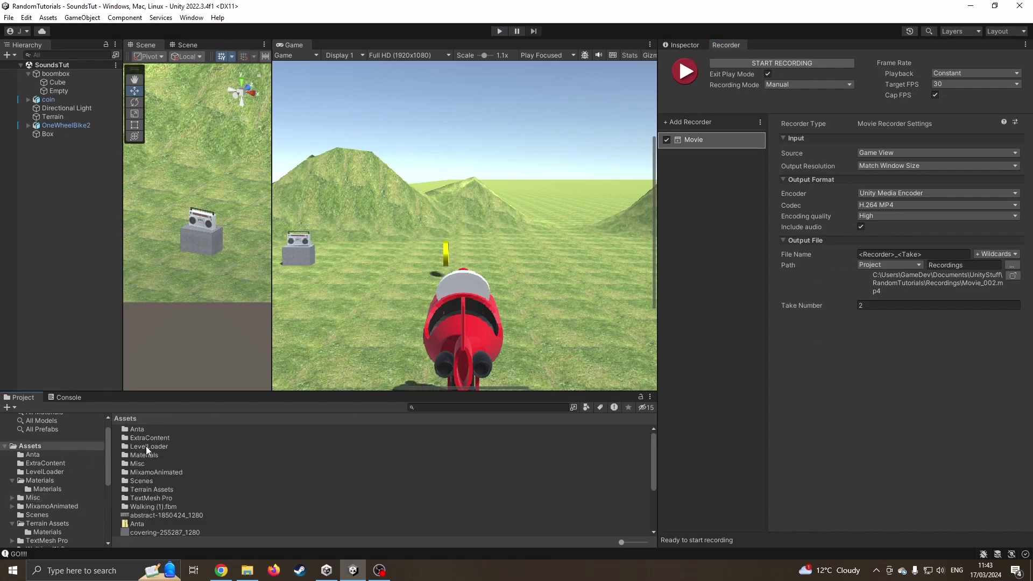
pyautogui.rightClick(142, 430)
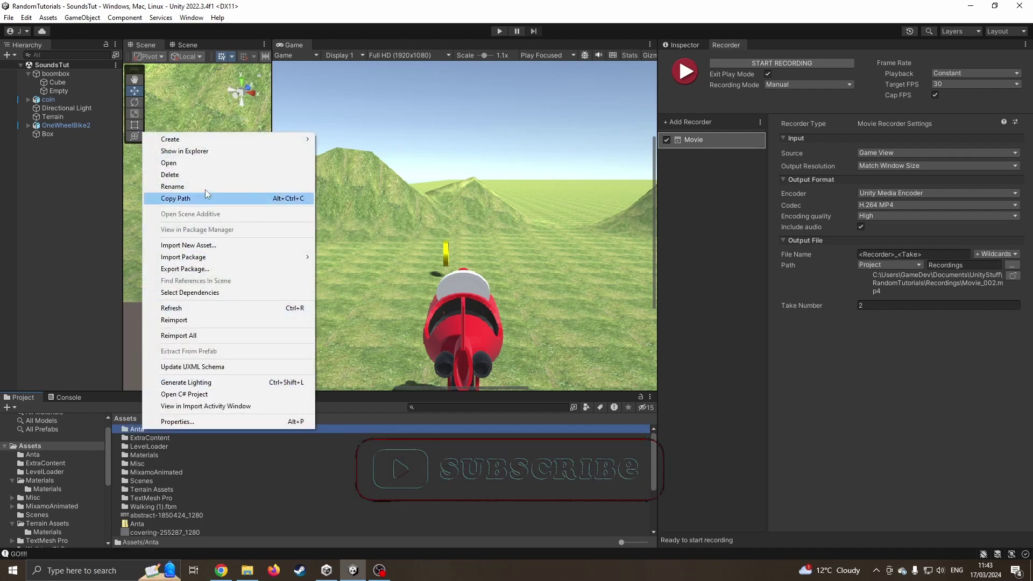
pyautogui.click(227, 153)
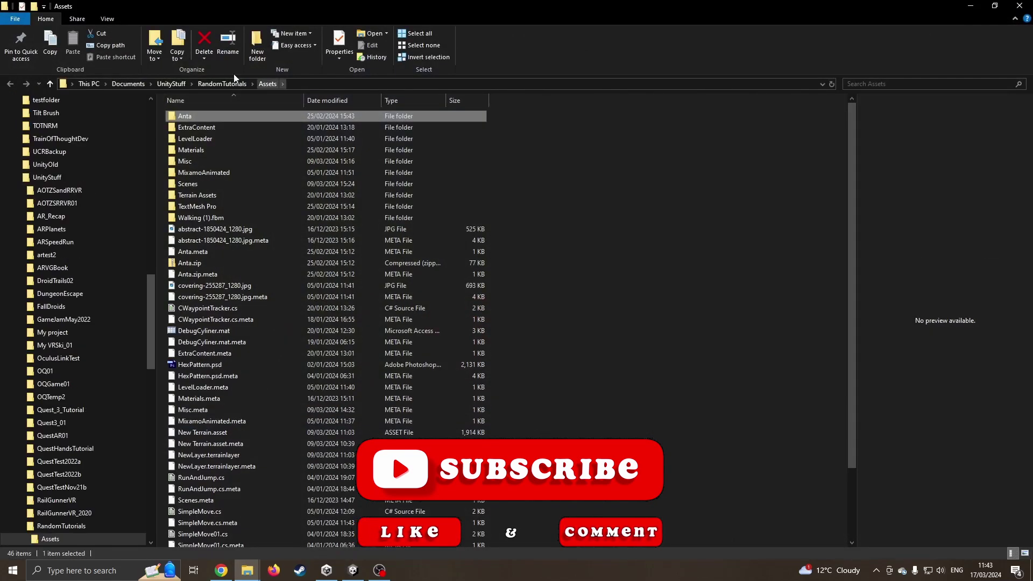
# - Go up to RandomTutorials, enter Recordings and select Movie_001.mp4
pyautogui.click(229, 87)
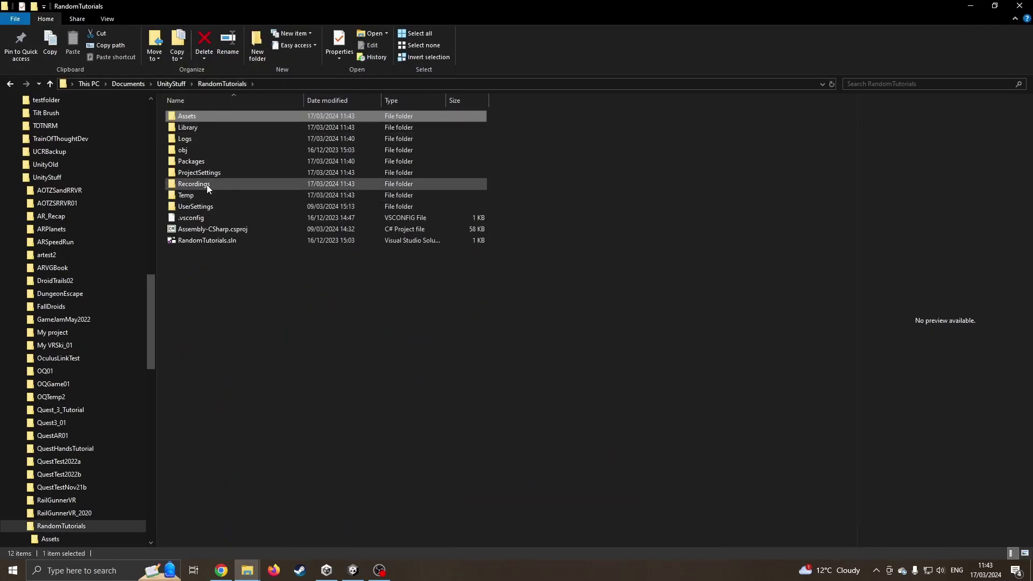
pyautogui.doubleClick(206, 185)
pyautogui.click(210, 141)
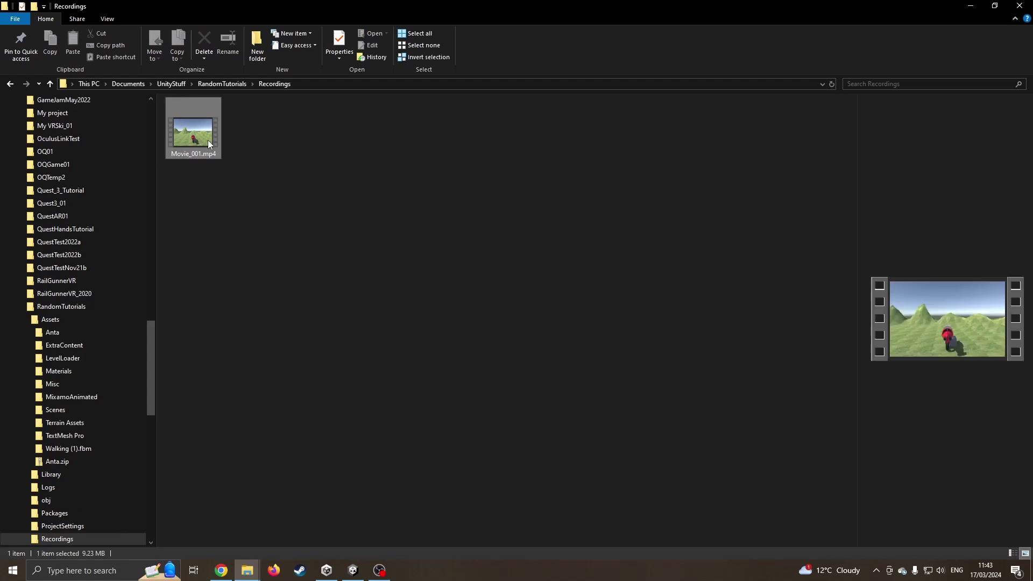